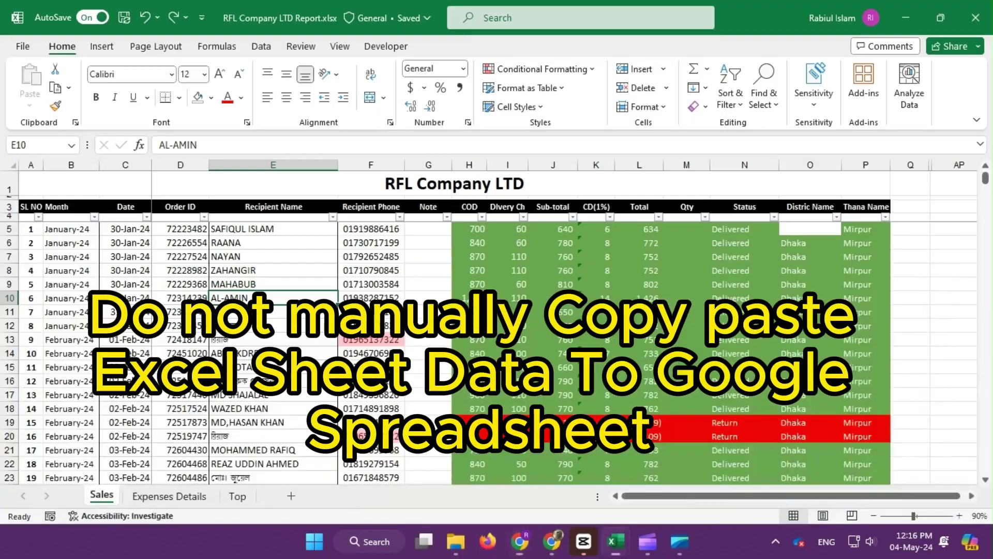
Step: Copy the title and first twenty table rows from Excel into the Google Sheet at A1
drag(287, 176, 890, 442)
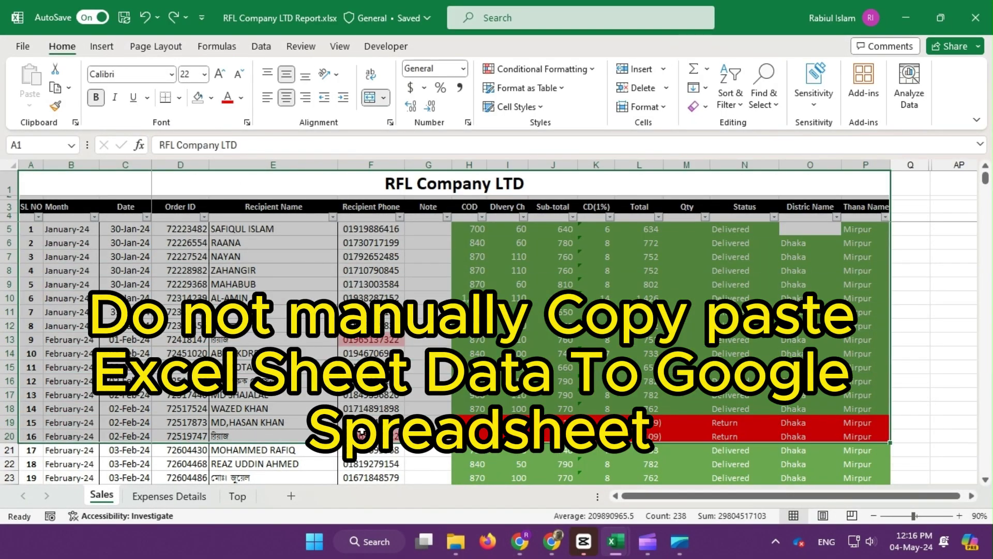
key(ctrl+c)
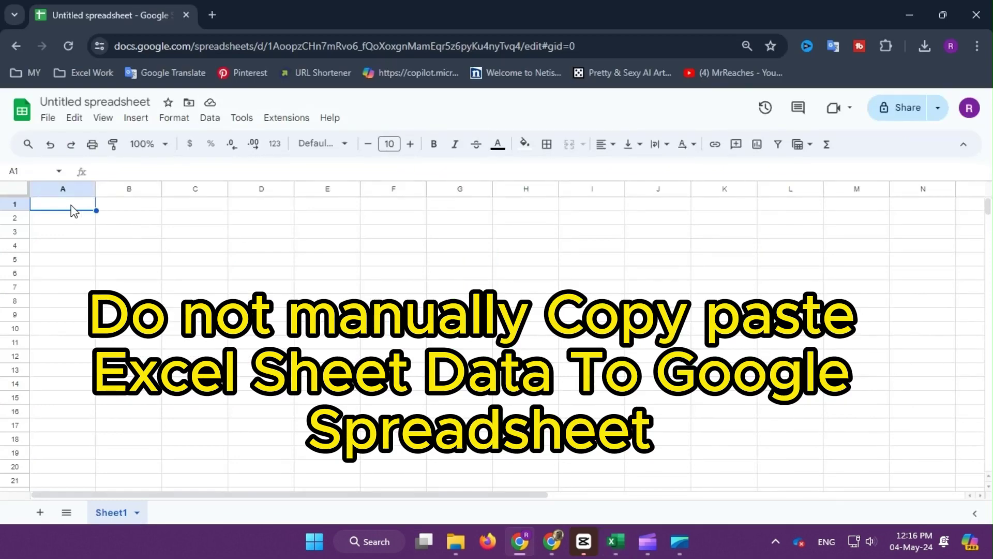
key(ctrl+v)
key(alt+Tab)
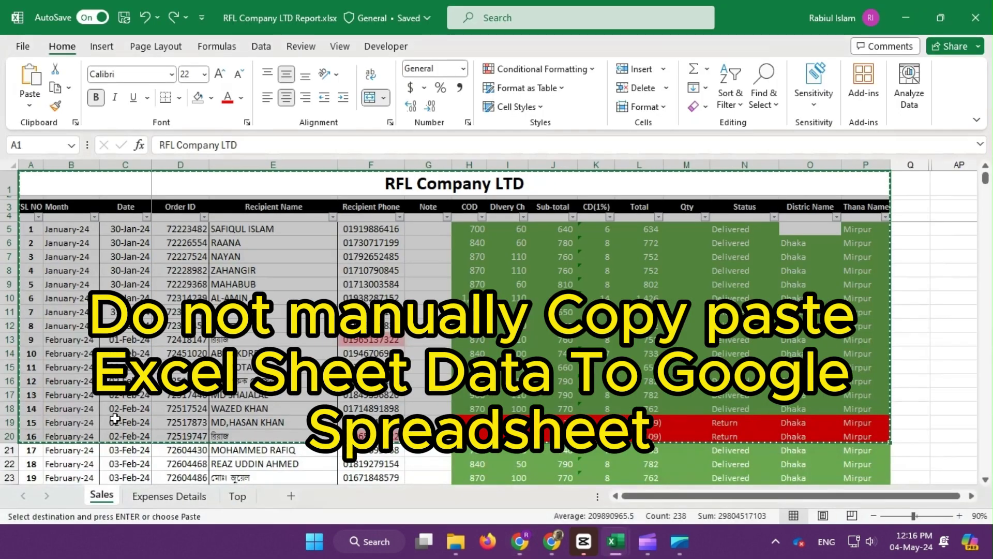
Step: Paste the second block of rows, from row 21, into the Google Sheet at A21
drag(31, 340, 855, 529)
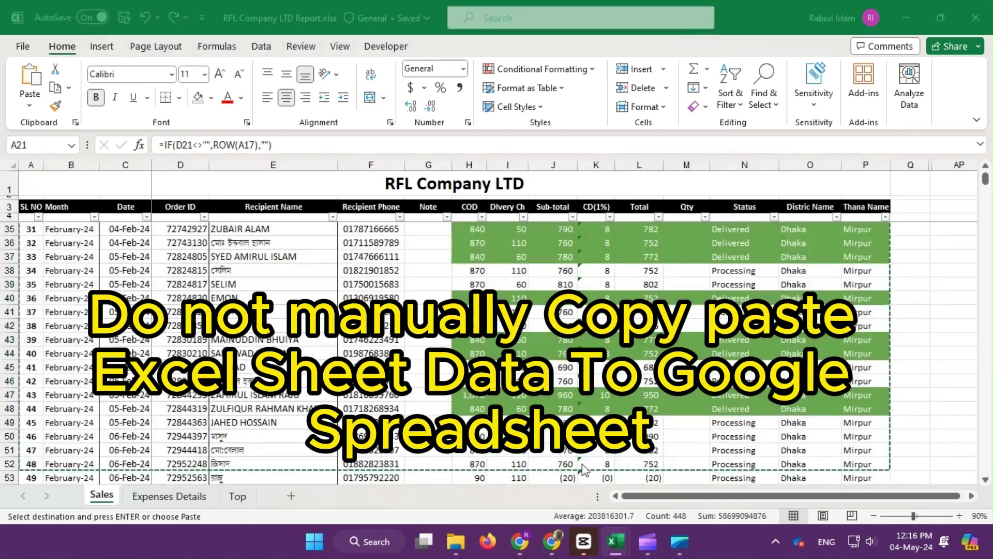
key(alt+Tab)
scroll(62, 248, down, 5)
click(62, 237)
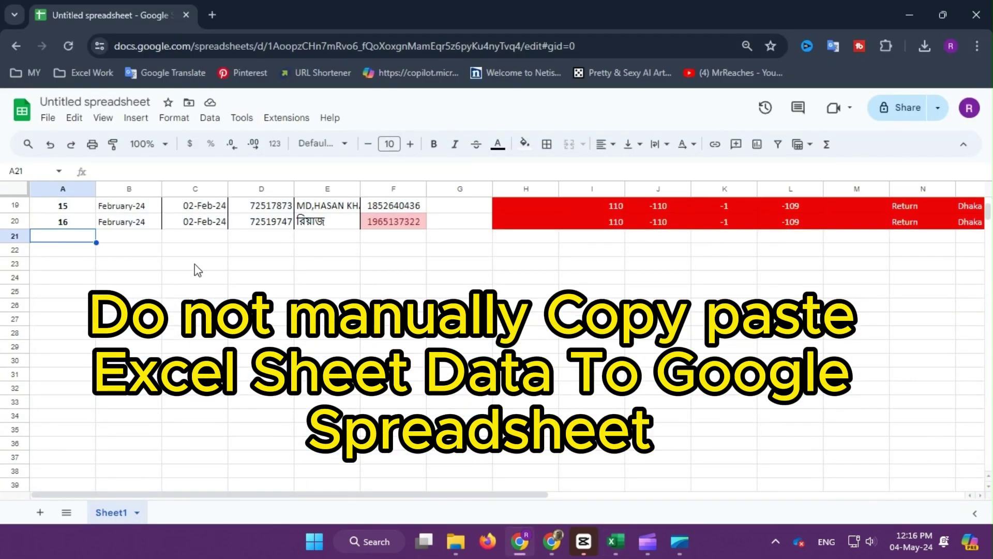
key(ctrl+v)
scroll(279, 296, down, 5)
scroll(155, 310, down, 3)
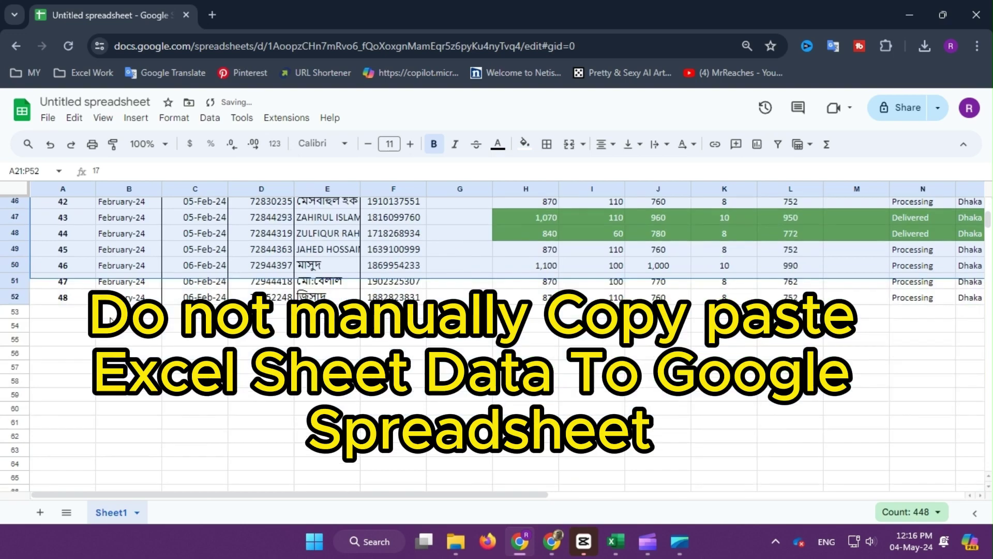
click(78, 312)
Step: Copy the third block of rows from row 53 and paste it at A53 in the Google Sheet
key(alt+Tab)
scroll(207, 363, down, 5)
scroll(207, 362, down, 4)
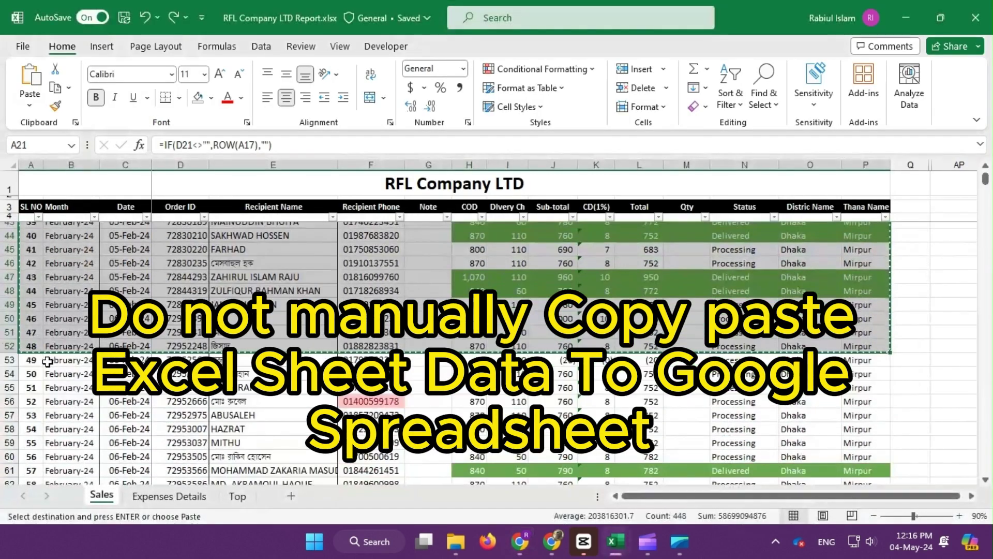
click(48, 360)
drag(38, 360, 862, 439)
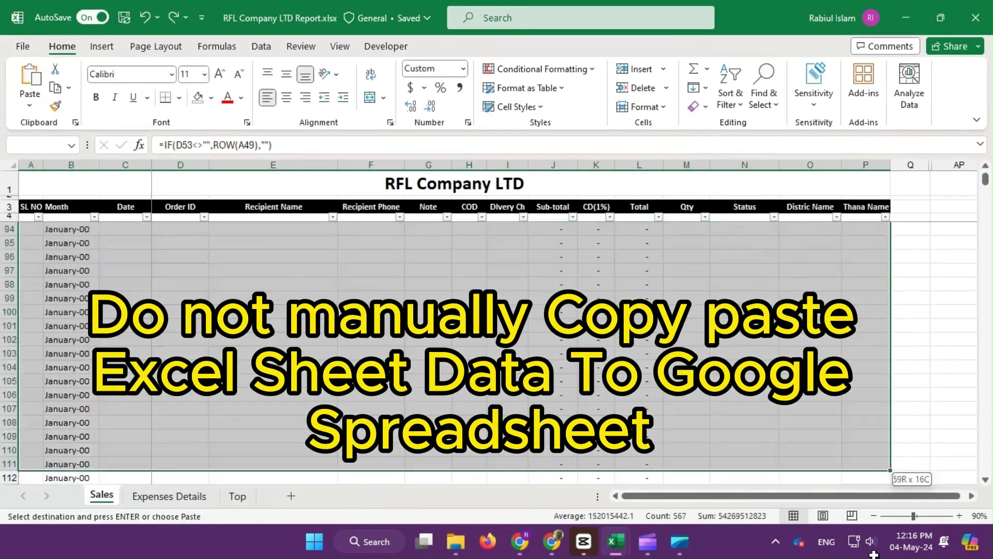
key(ctrl+c)
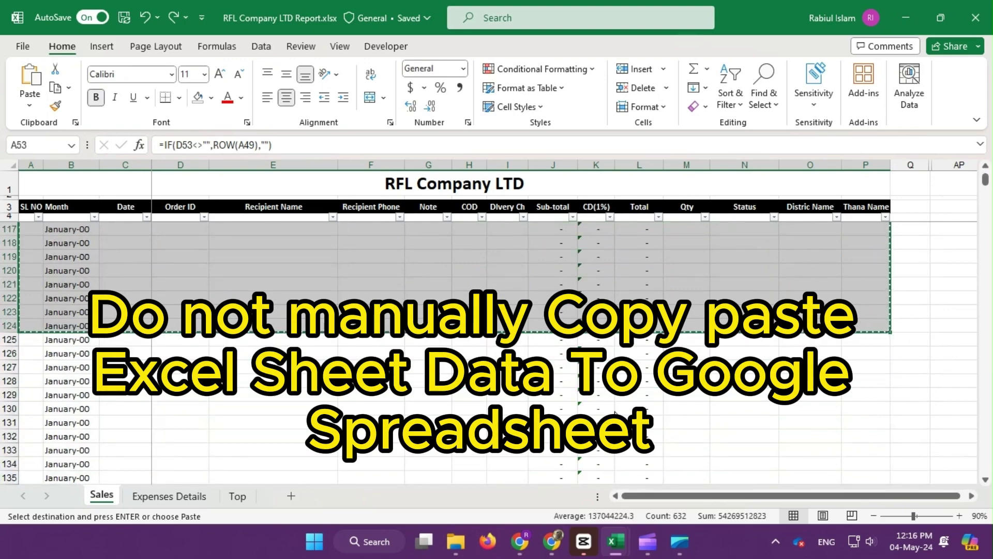
key(alt+Tab)
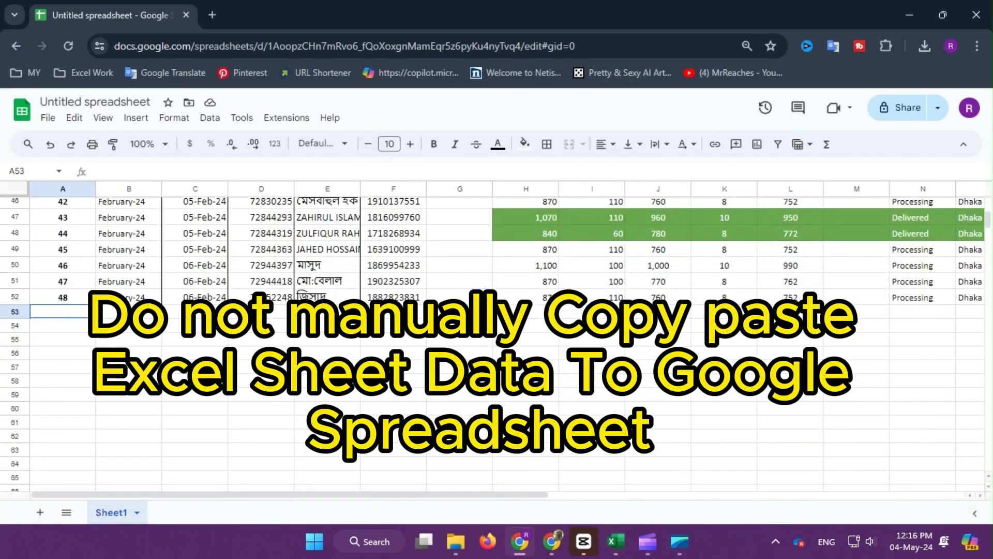
key(ctrl+v)
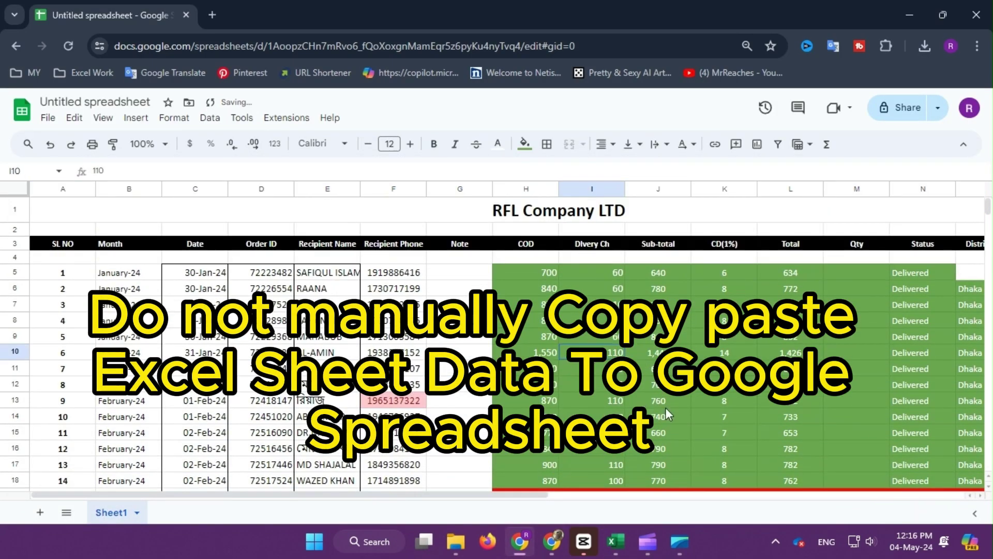
key(alt+Tab)
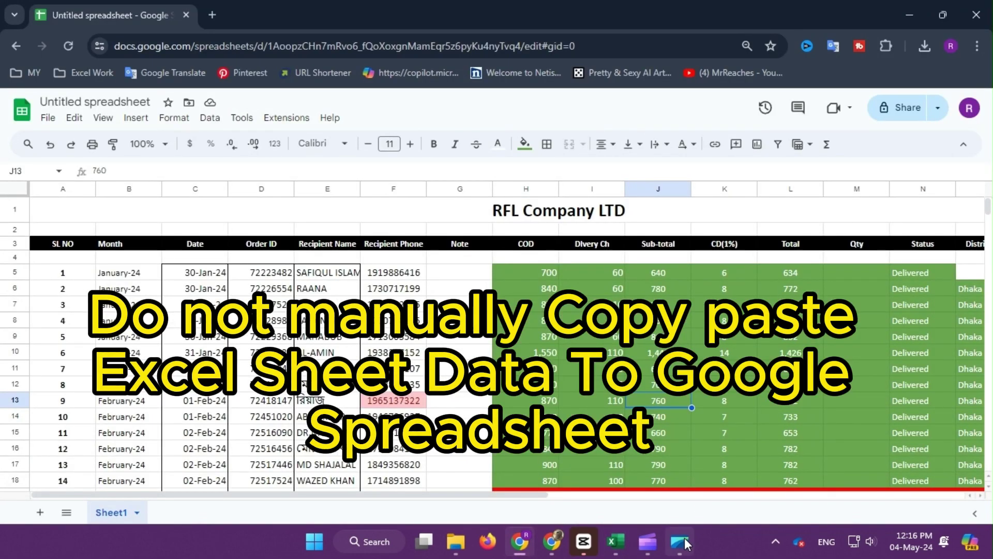
Step: Recopy the title and first table rows, paste at A21, then select rows below row 52
click(615, 542)
mouse_move(34, 187)
mouse_down()
mouse_move(341, 343)
mouse_move(360, 431)
mouse_up()
key(ctrl+c)
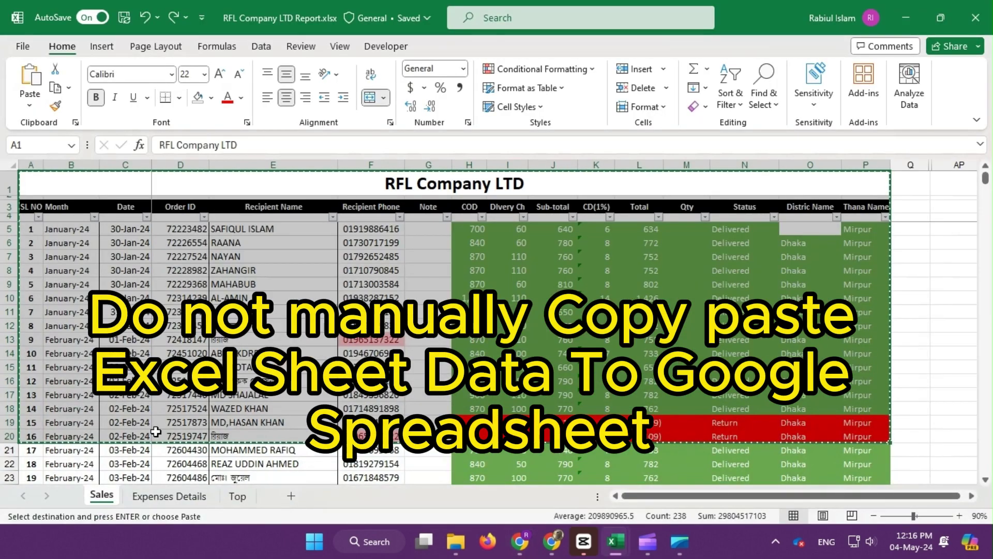
scroll(156, 431, down, 3)
drag(31, 333, 852, 489)
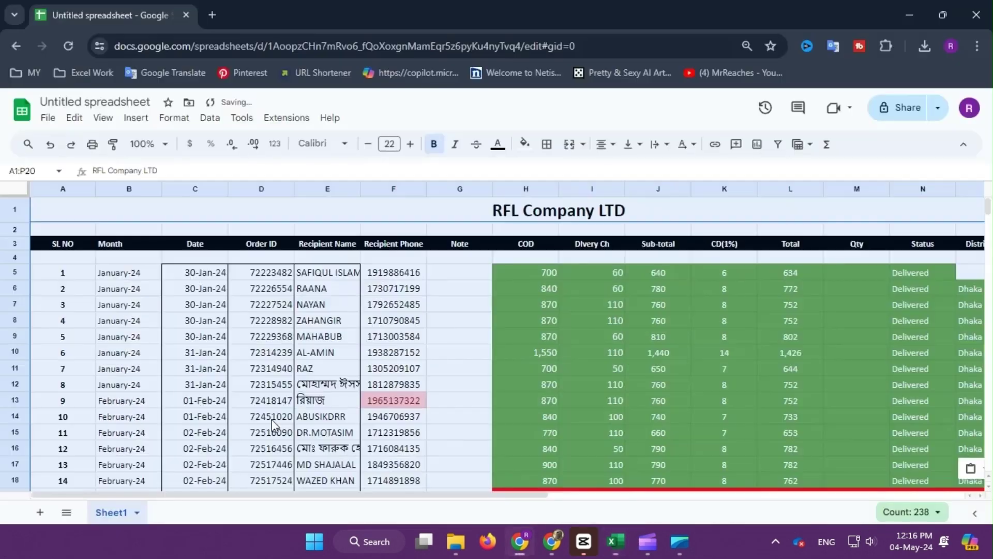
scroll(273, 423, down, 5)
scroll(221, 380, down, 2)
click(75, 240)
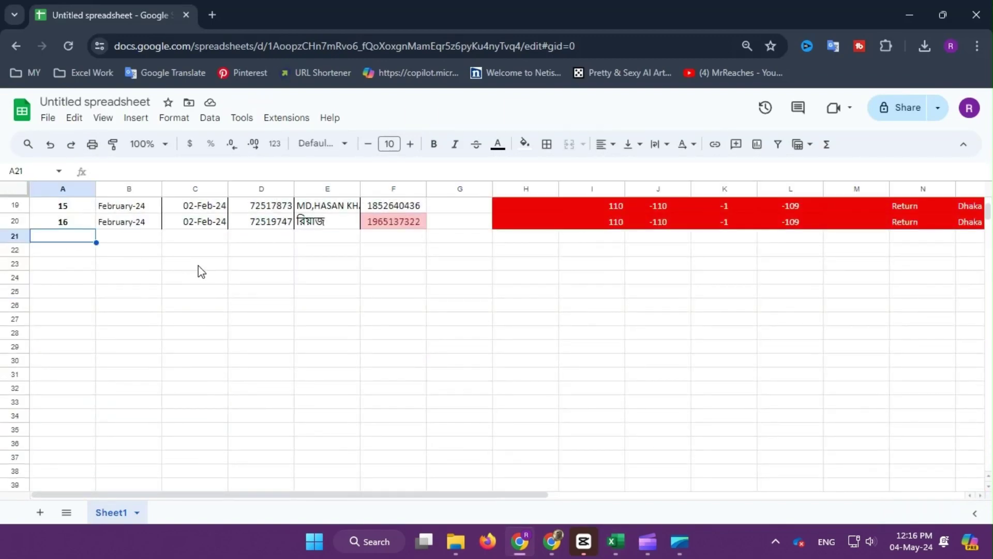
key(ctrl+v)
scroll(411, 353, down, 9)
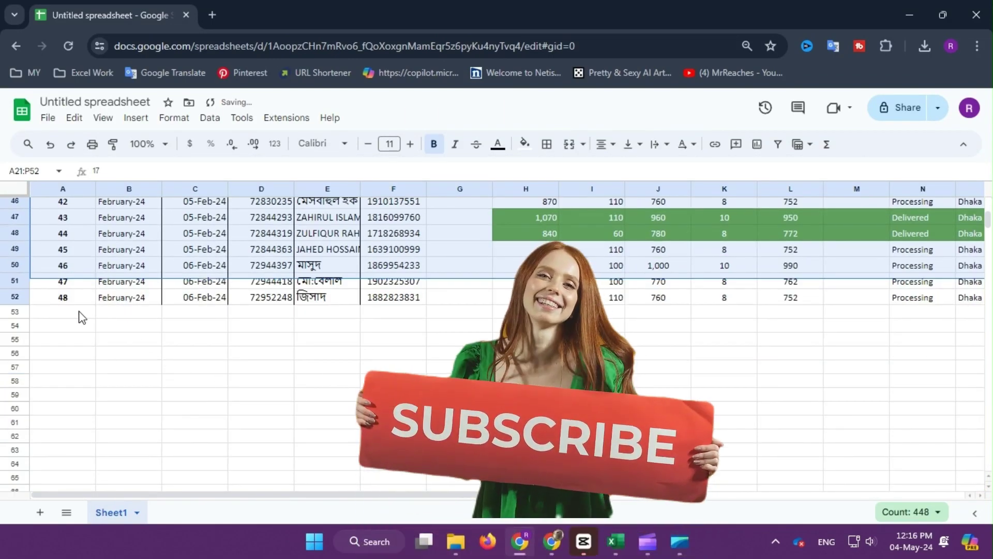
click(80, 316)
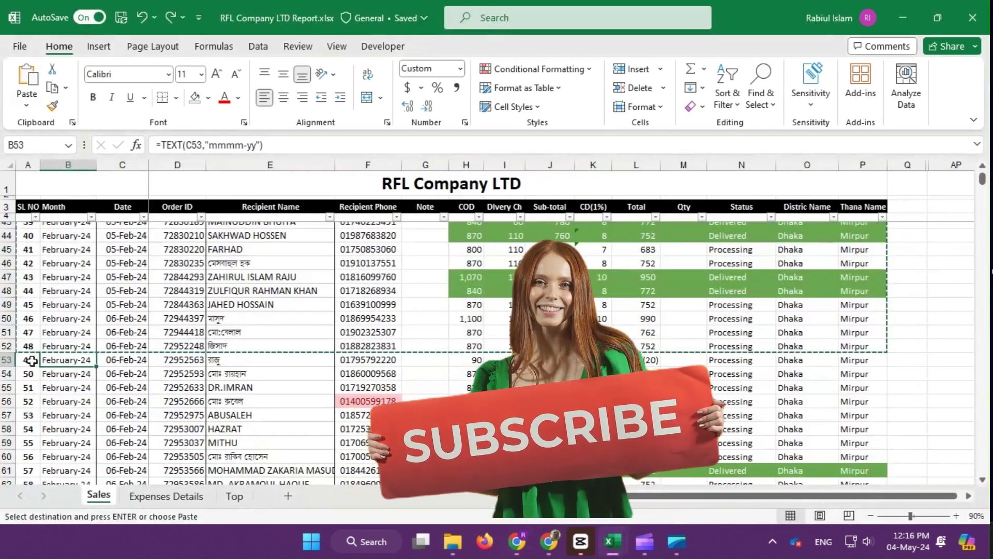
drag(46, 361, 469, 529)
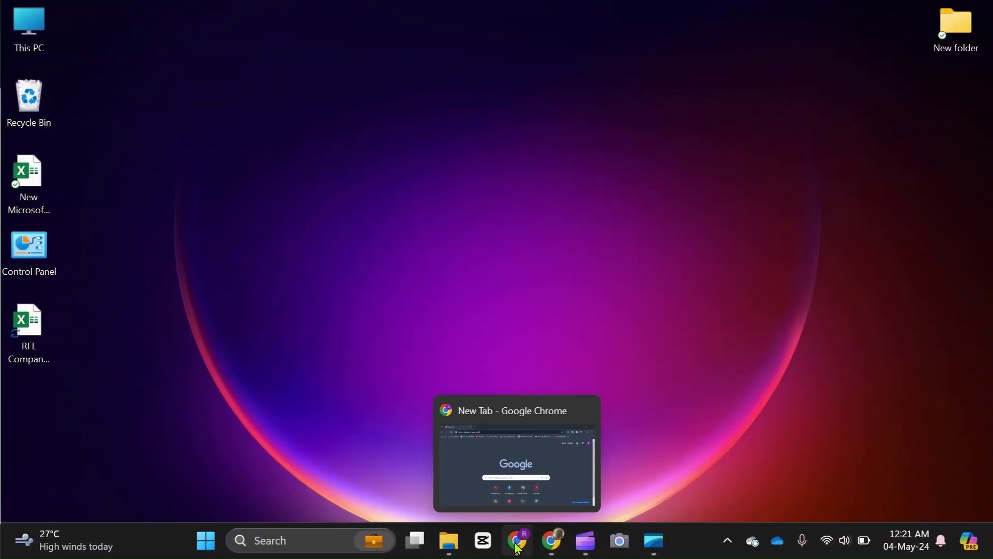
Step: In Chrome, launch Sheets from the Google apps grid to reach the Sheets home page
click(516, 543)
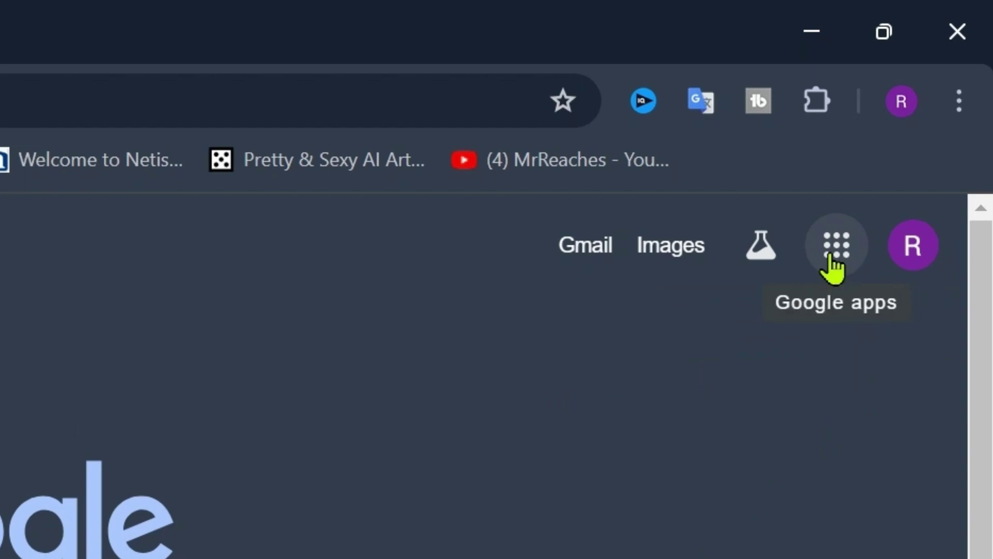
click(832, 261)
scroll(898, 428, down, 3)
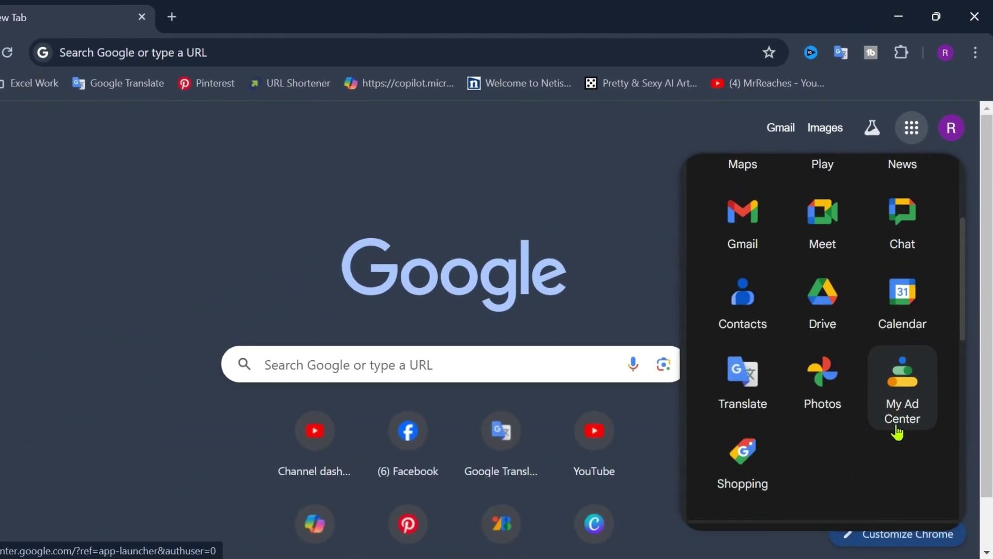
scroll(883, 377, down, 2)
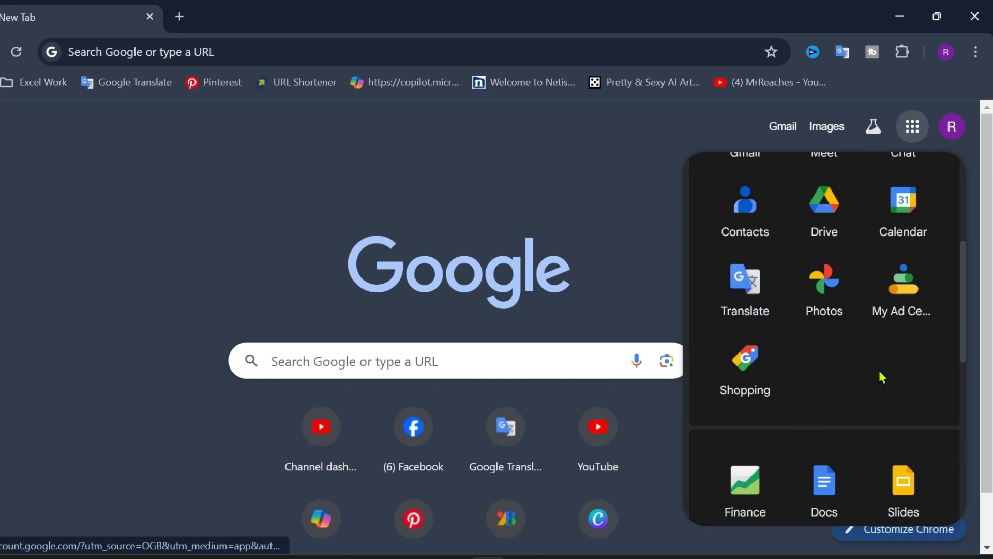
scroll(882, 377, down, 3)
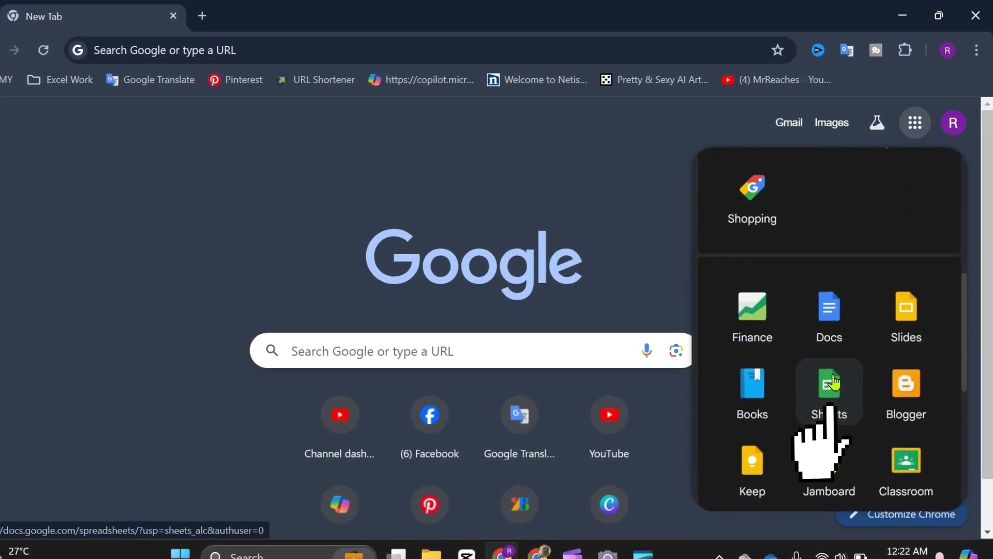
click(833, 384)
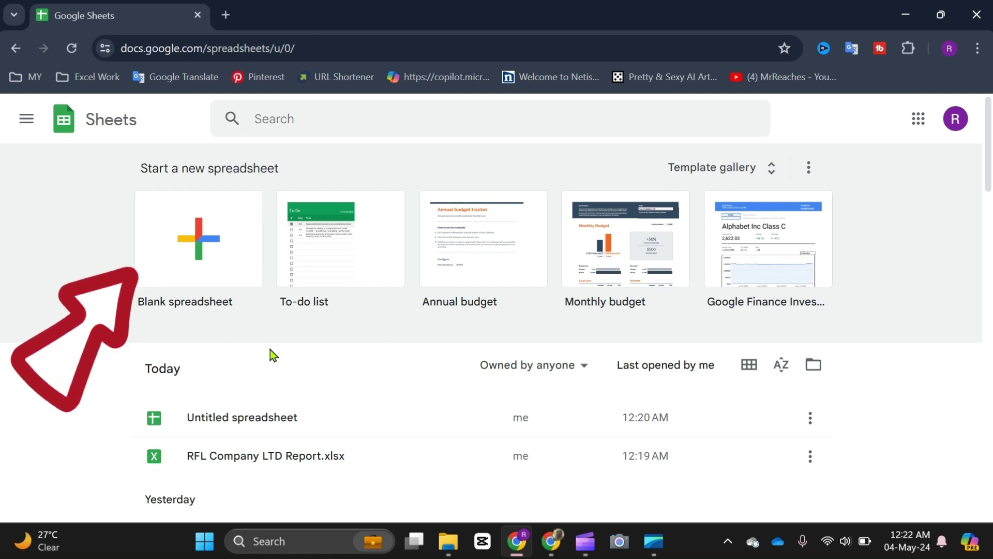
Step: Create a Blank spreadsheet and open the File > Import dialog
click(197, 239)
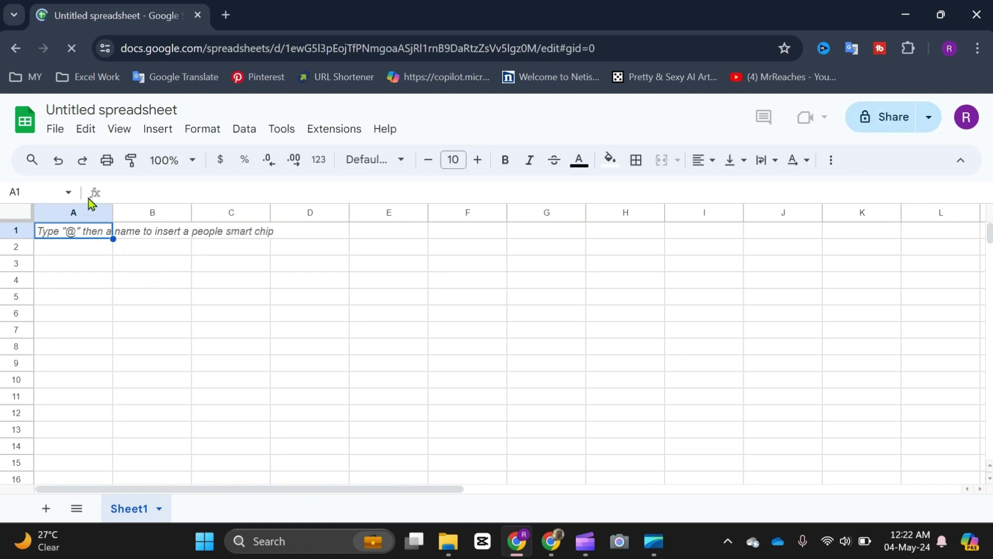
click(54, 136)
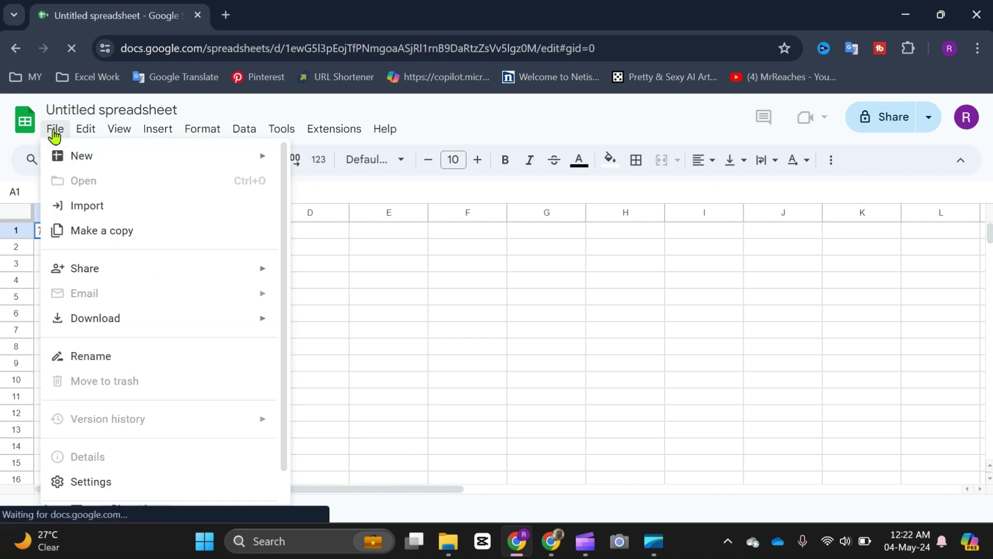
key(Escape)
click(104, 213)
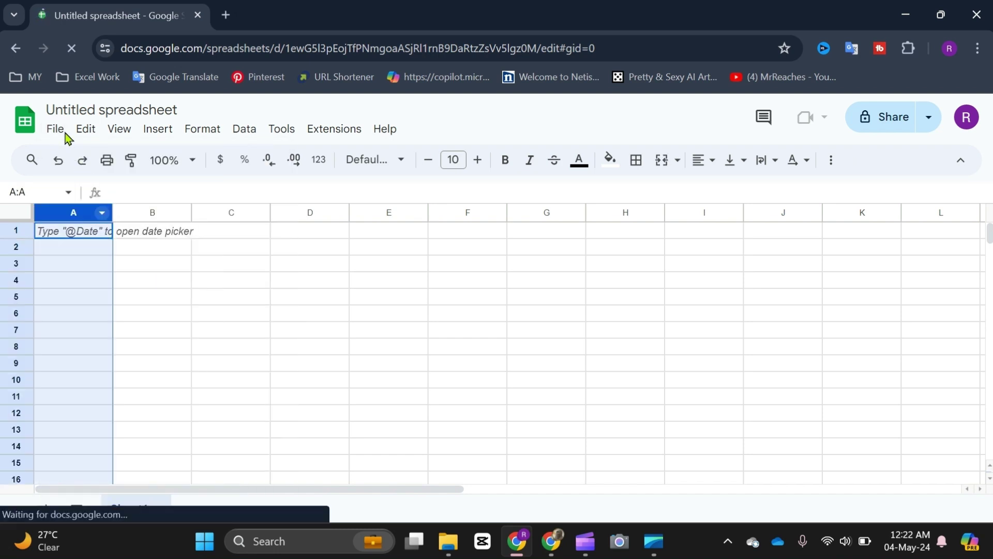
click(57, 129)
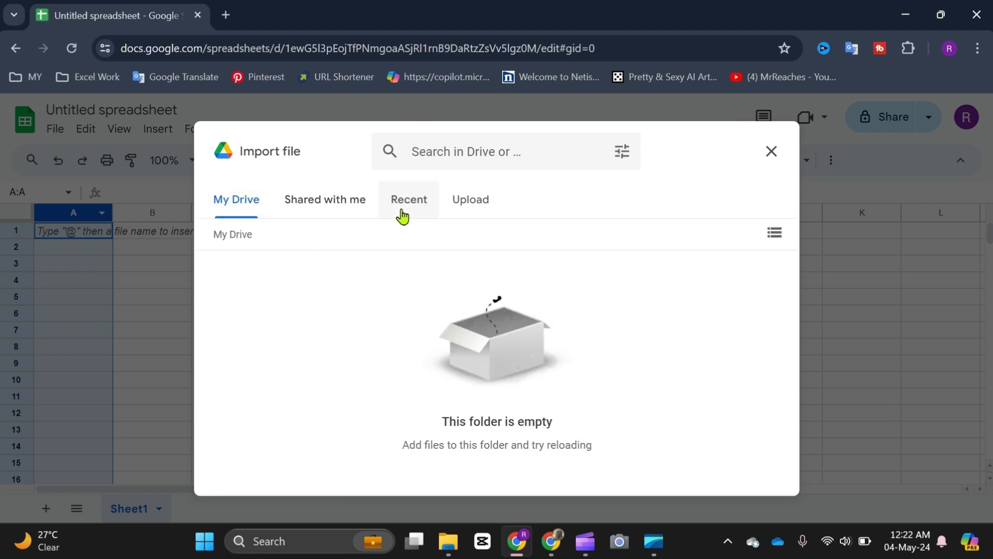
Step: Upload RFL Company LTD Report.xlsx from the computer through the Upload tab's Browse picker
click(474, 206)
click(494, 421)
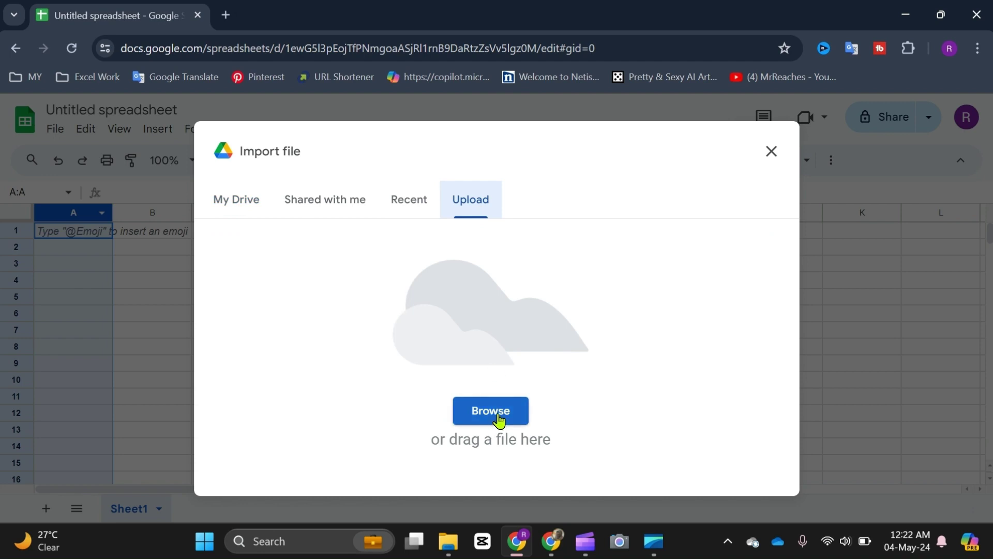
click(499, 419)
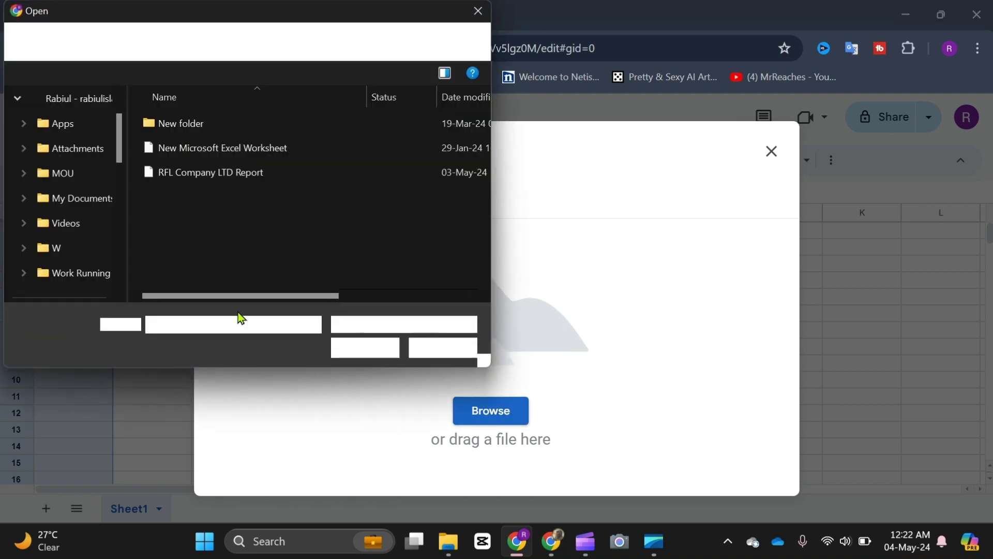
mouse_move(119, 194)
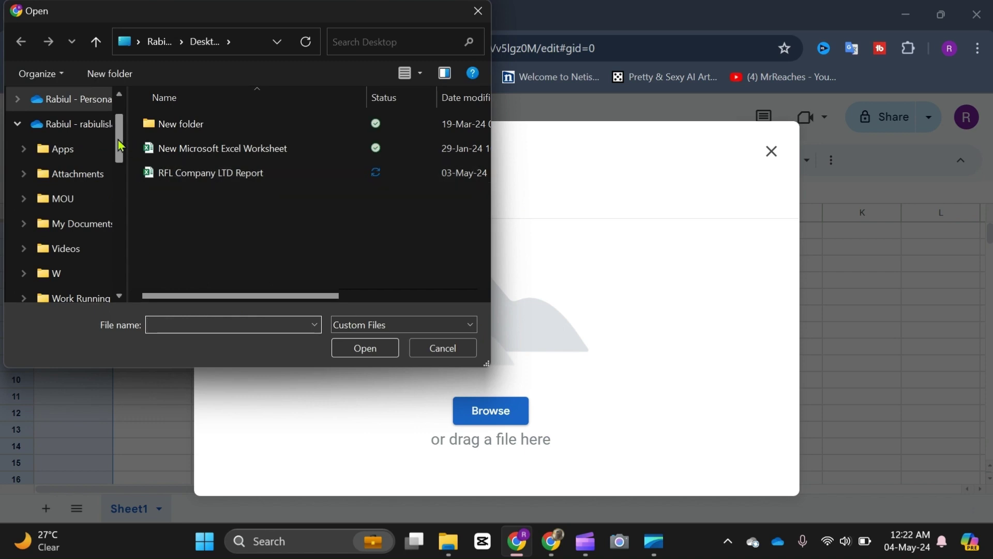
scroll(119, 145, down, 3)
scroll(119, 145, up, 3)
scroll(52, 195, up, 1)
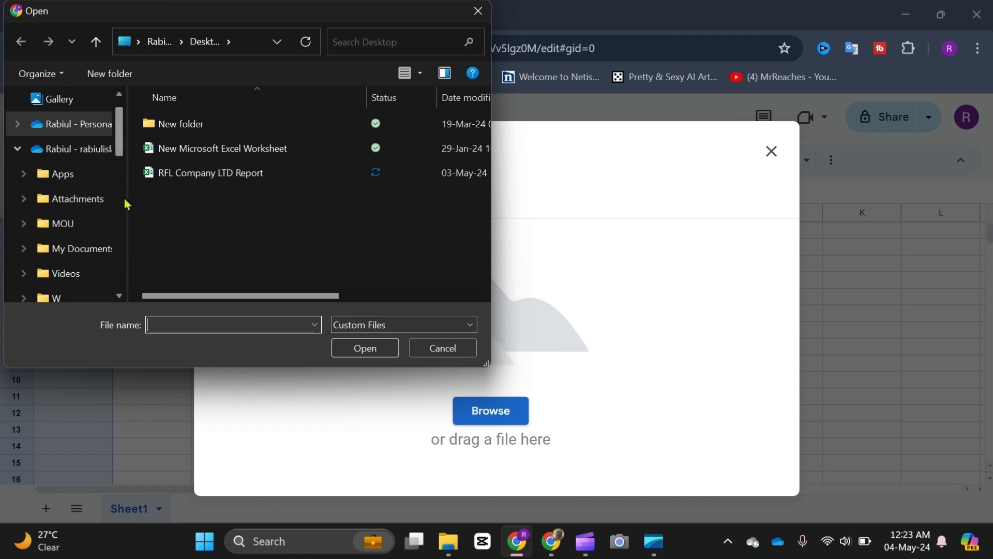
click(213, 175)
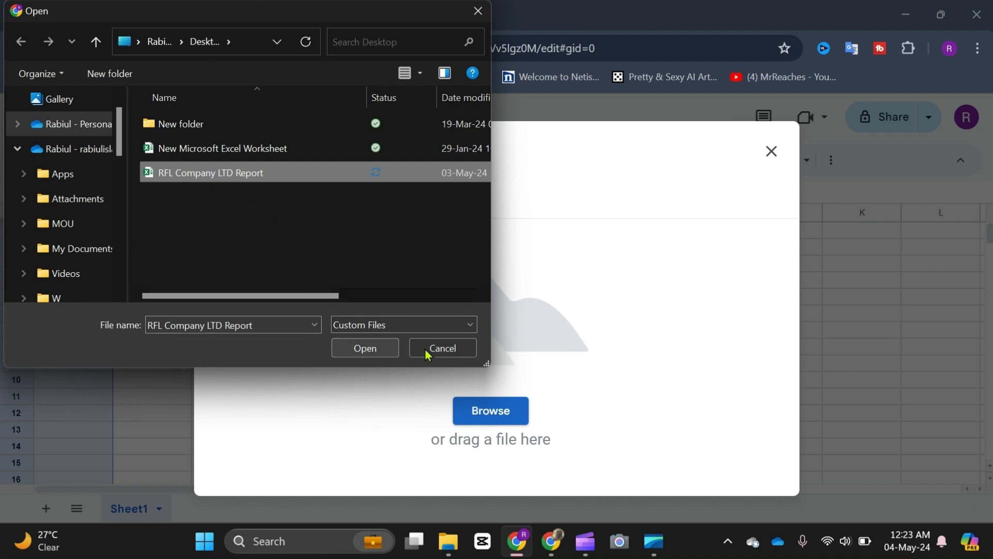
click(358, 351)
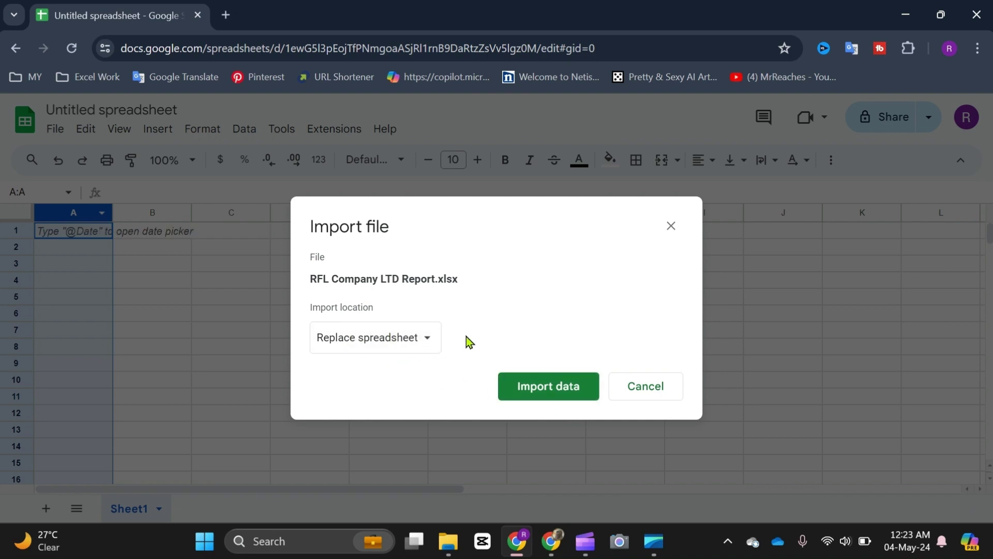
Step: Import the RFL Company LTD Report data using Replace spreadsheet as the location
click(556, 393)
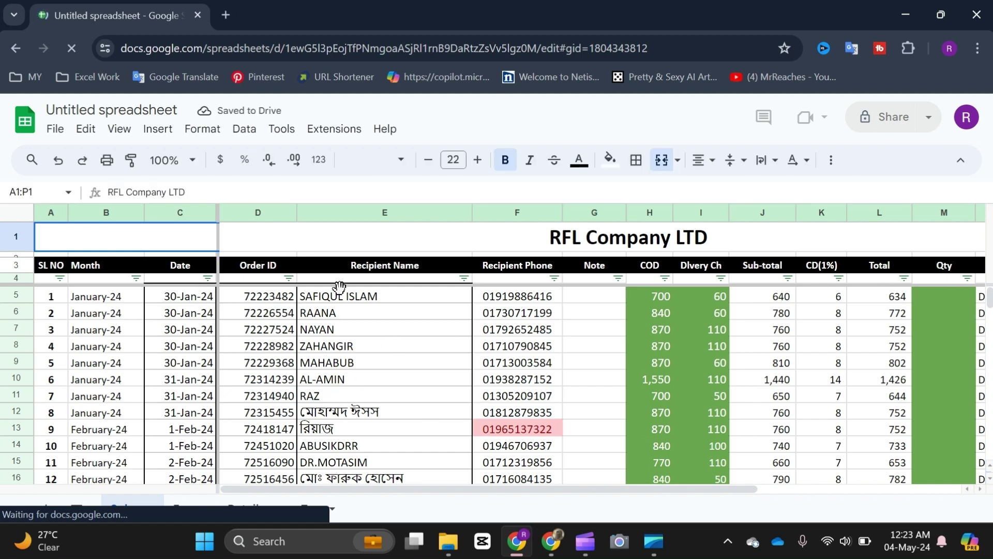
click(379, 348)
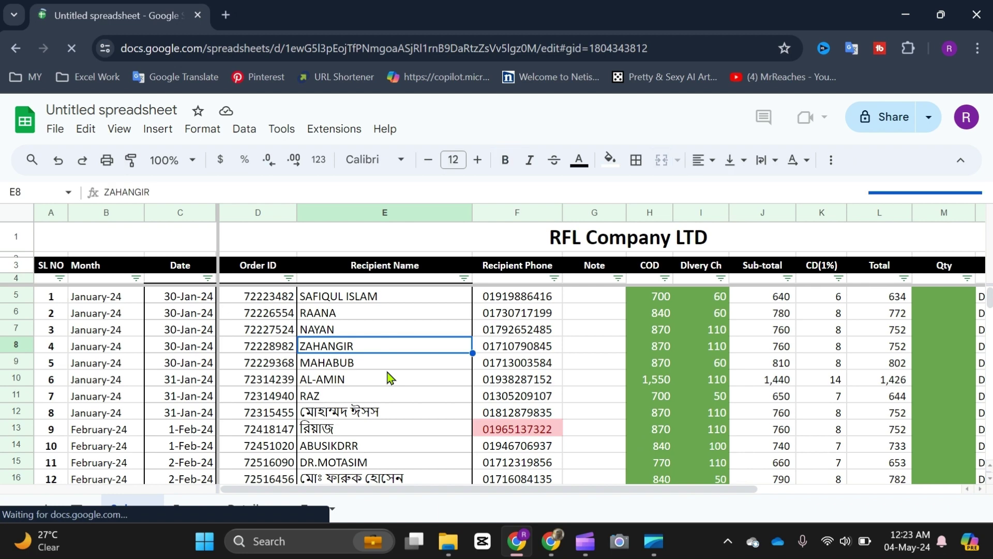
click(502, 364)
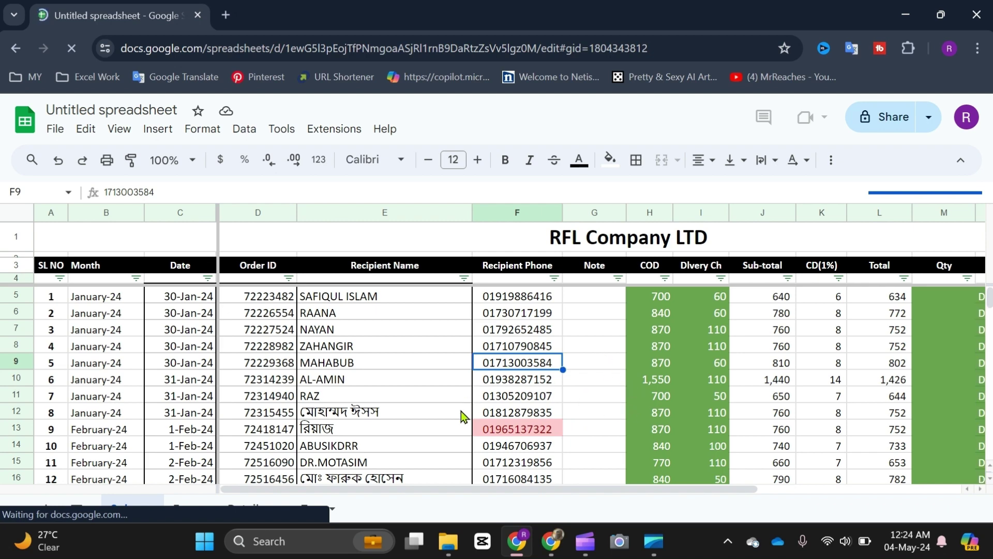
scroll(543, 425, down, 2)
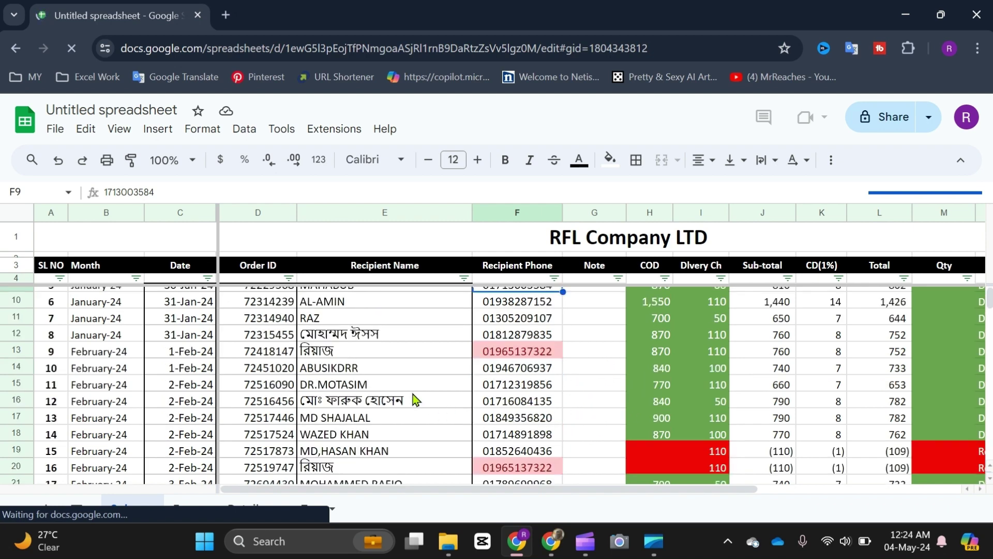
scroll(414, 396, down, 2)
scroll(518, 352, up, 2)
scroll(595, 351, up, 2)
click(596, 333)
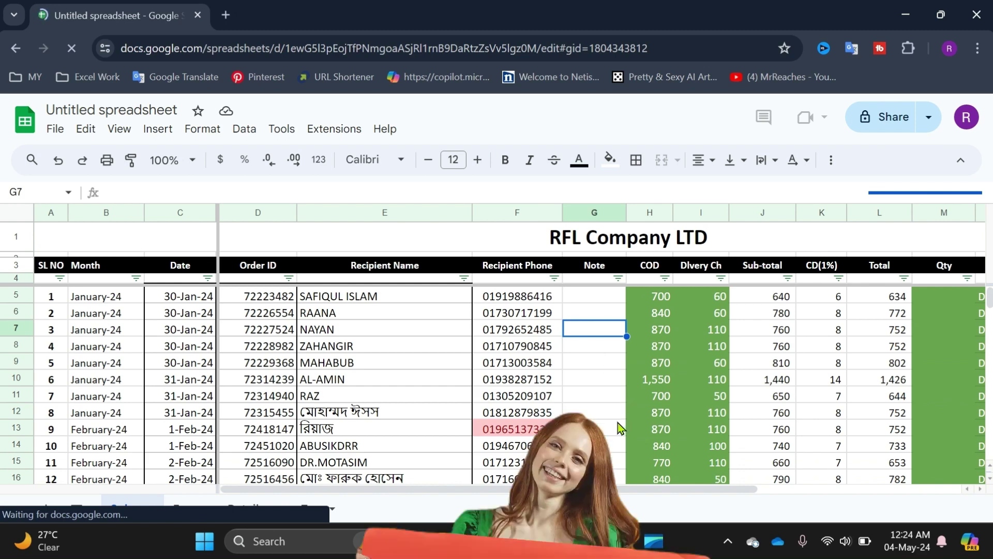